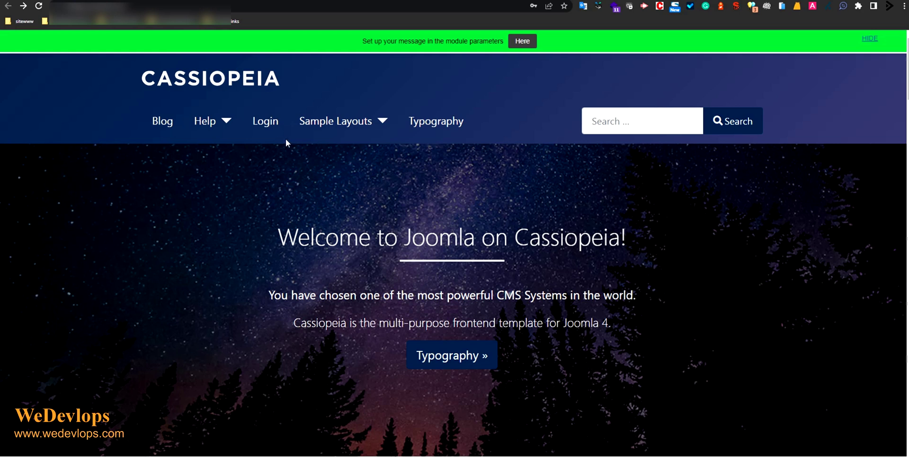
# Read the 'What are Sitemaps?' page on sitemaps.org, then return to the Joomla Cassiopeia site
pyautogui.hotkey('ctrl', 'Tab')
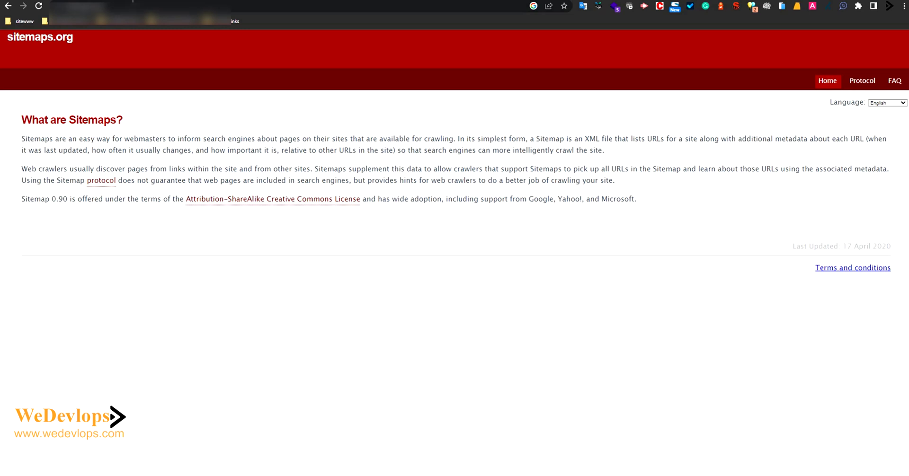
pyautogui.hotkey('ctrl', 'Tab')
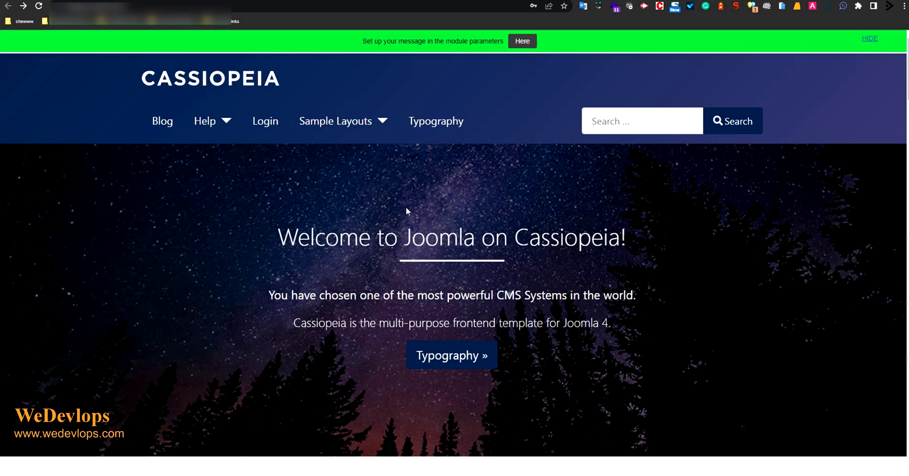
pyautogui.click(866, 40)
pyautogui.click(864, 46)
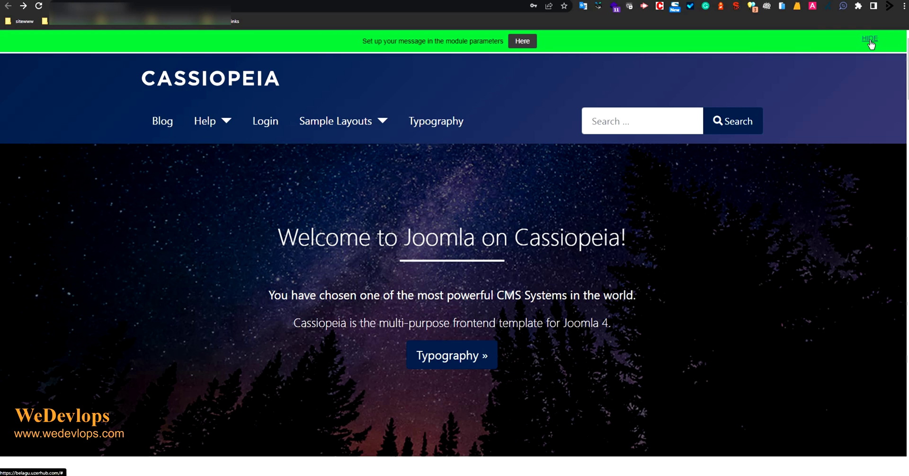
pyautogui.click(870, 40)
pyautogui.click(871, 44)
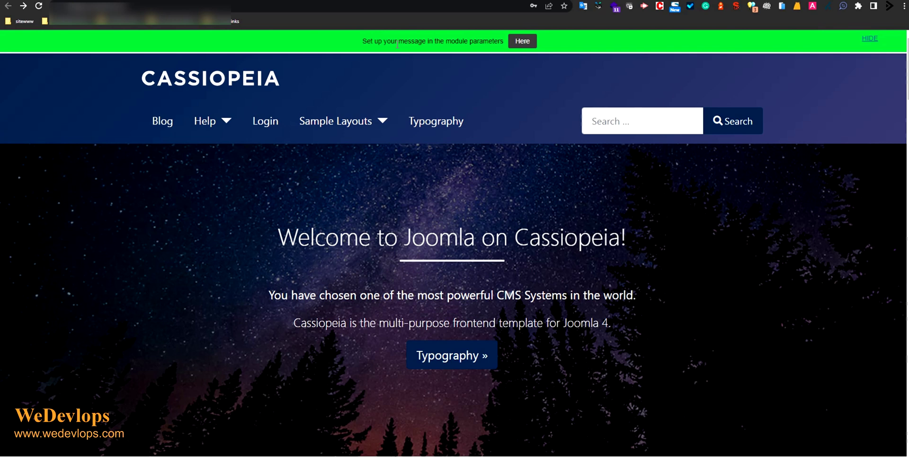
pyautogui.click(868, 39)
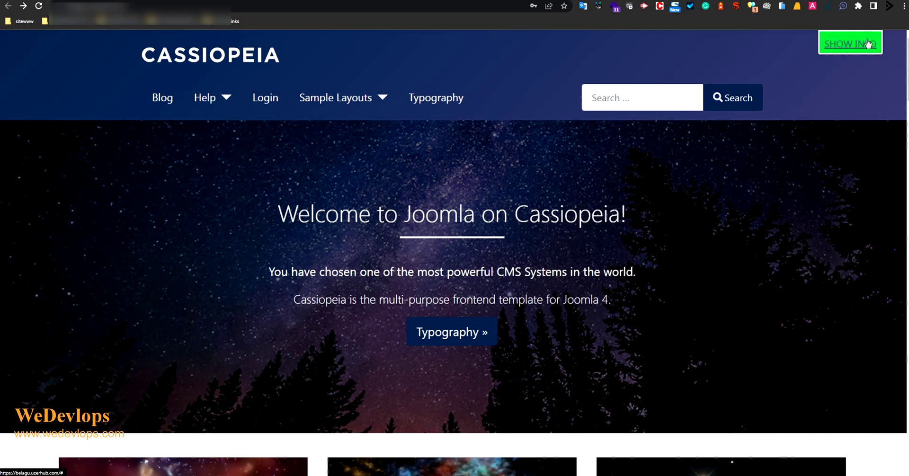
pyautogui.click(866, 49)
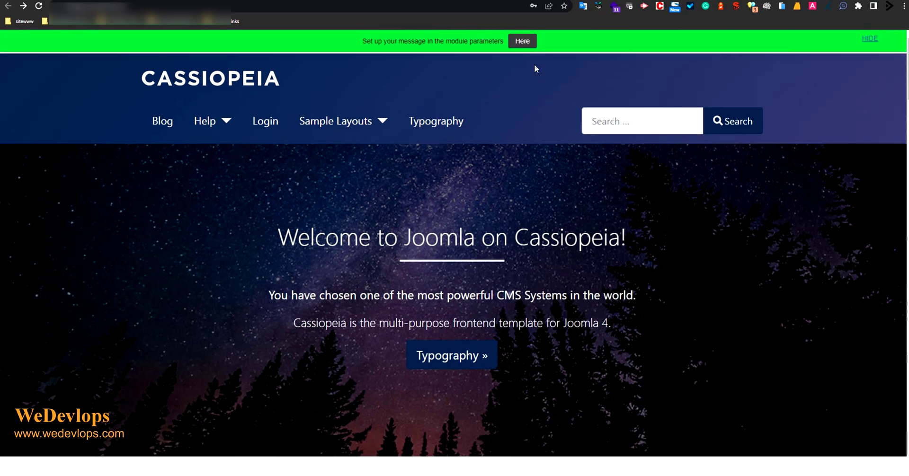
pyautogui.click(522, 43)
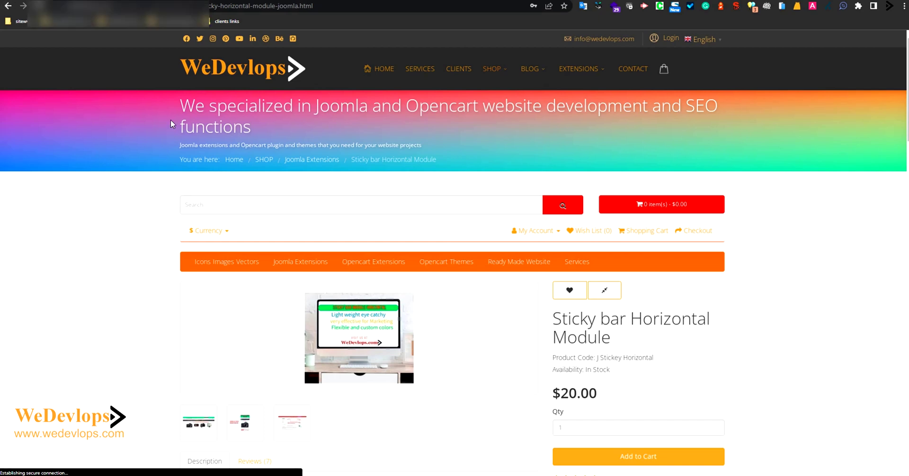
pyautogui.hotkey('alt', 'Left')
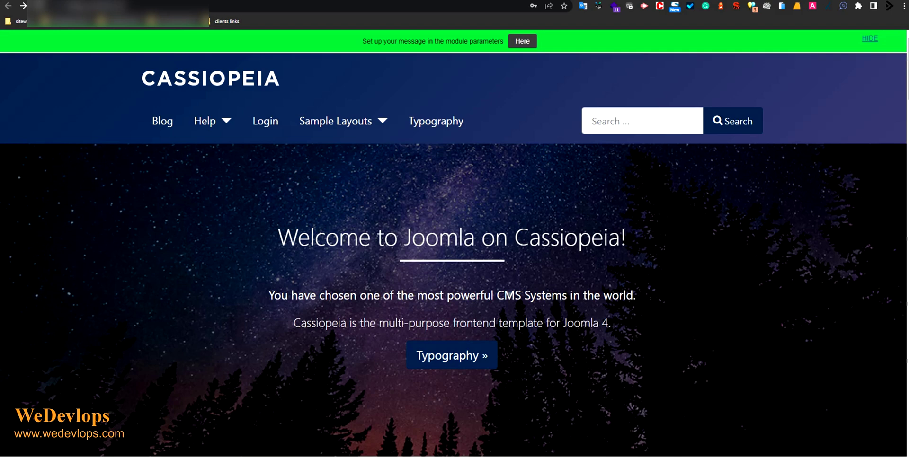
pyautogui.moveTo(396, 473)
pyautogui.click(395, 428)
pyautogui.scroll(17, 317, 193)
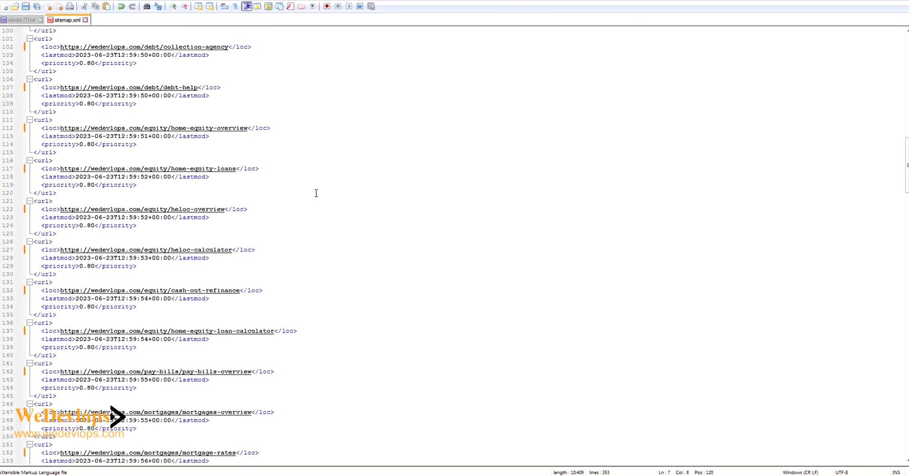
pyautogui.scroll(9, 316, 193)
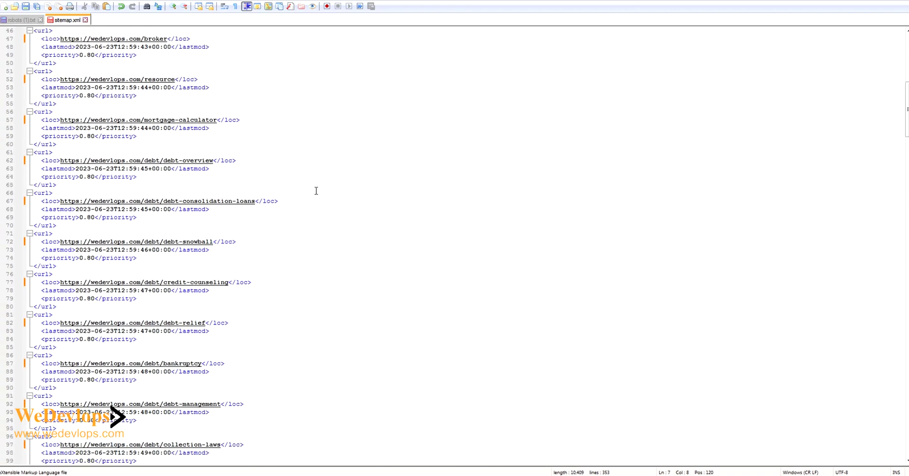
pyautogui.scroll(15, 171, 91)
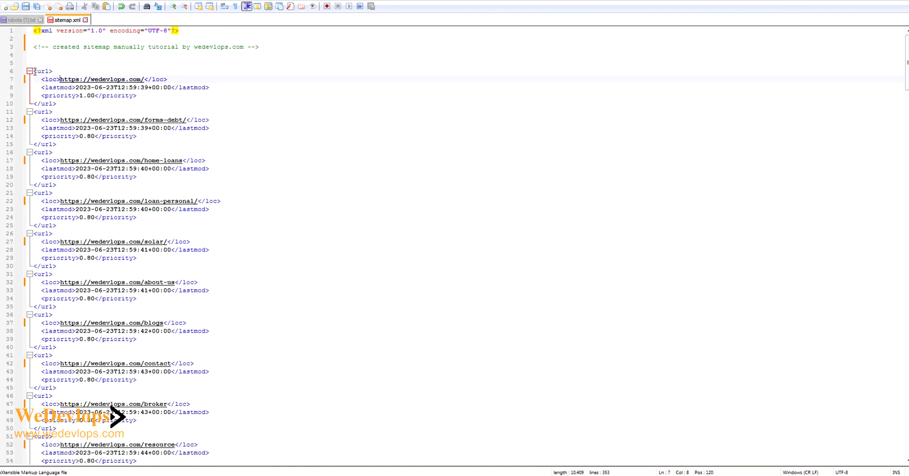
pyautogui.moveTo(33, 71); pyautogui.dragTo(57, 104)
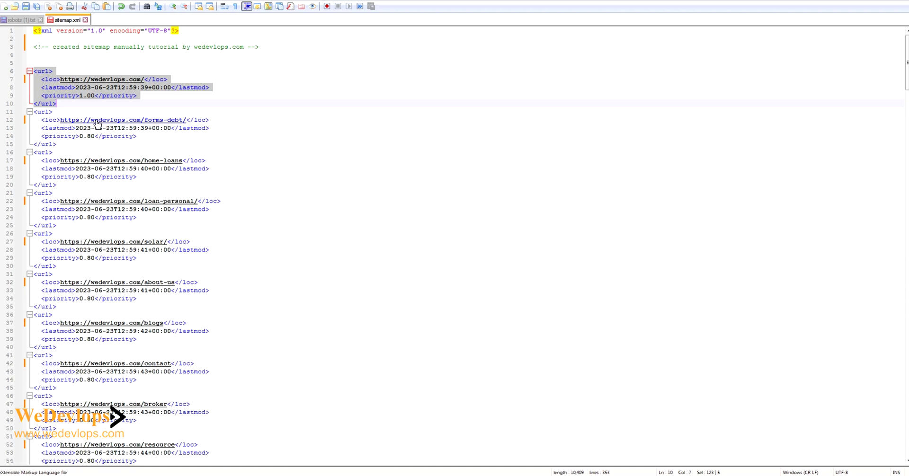
pyautogui.scroll(-6, 97, 123)
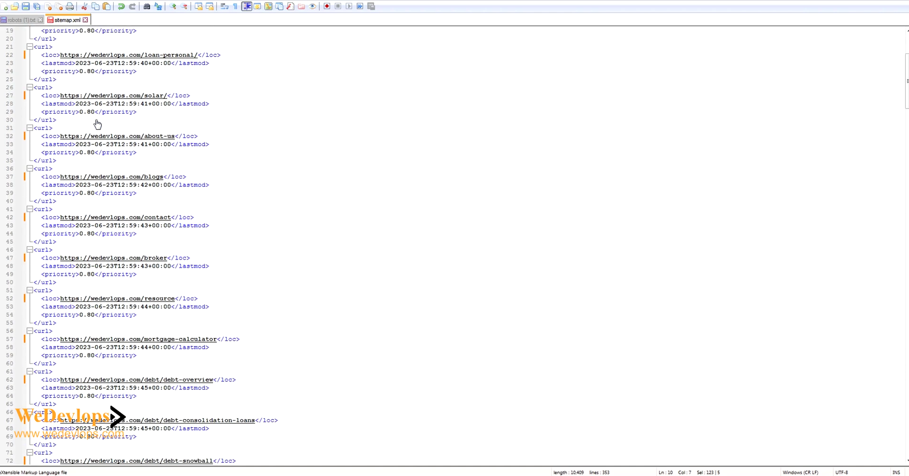
pyautogui.scroll(-3, 97, 123)
pyautogui.scroll(7, 97, 123)
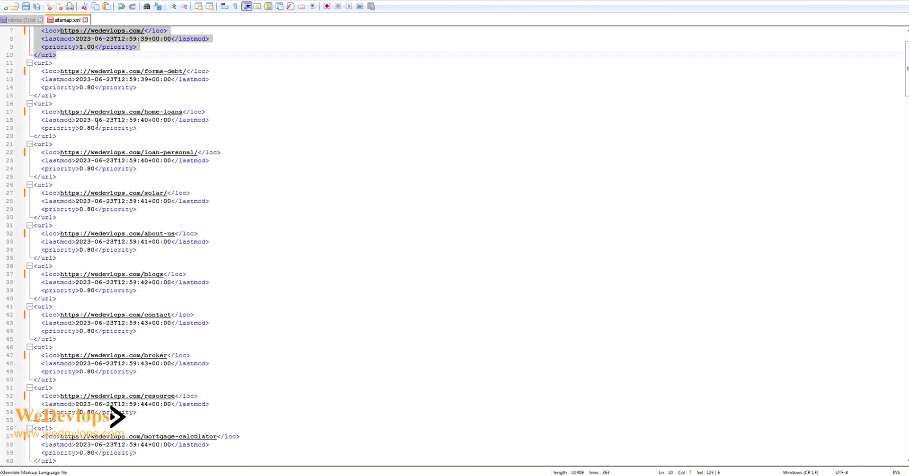
pyautogui.scroll(2, 97, 124)
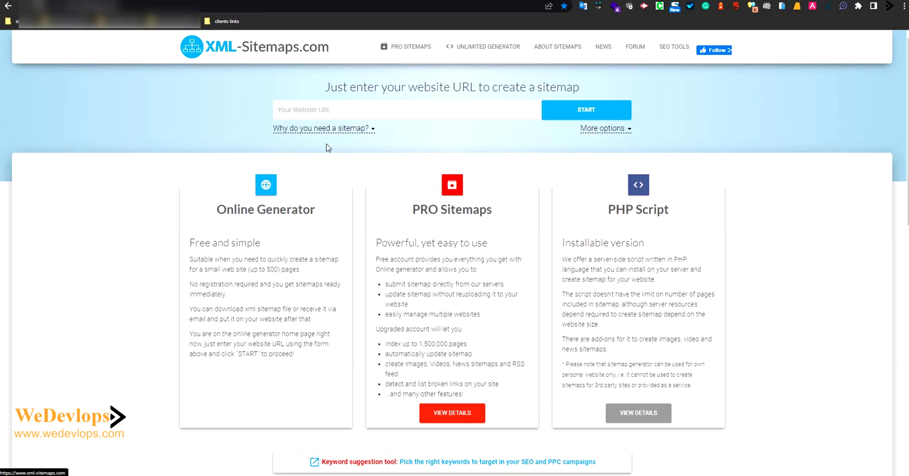
# Paste the site address into XML-Sitemaps.com, crawl it (29 pages), and view the Sitemap Details
pyautogui.click(331, 110)
pyautogui.hotkey('ctrl', 'v')
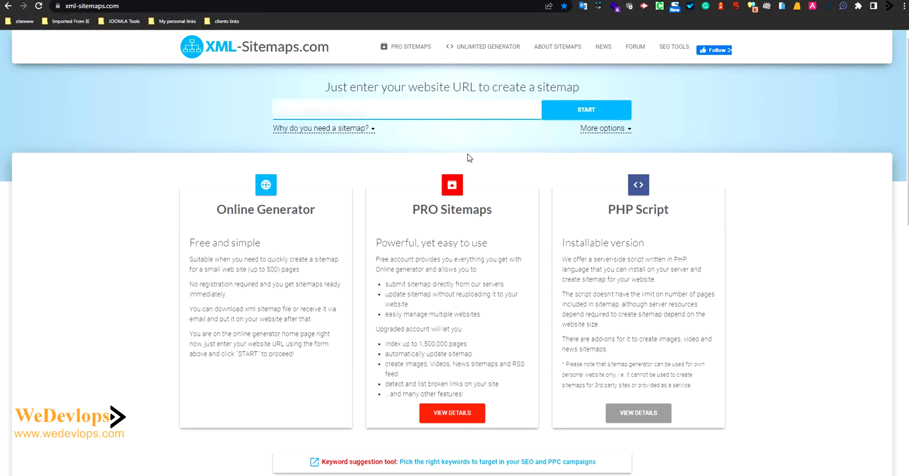
pyautogui.click(572, 113)
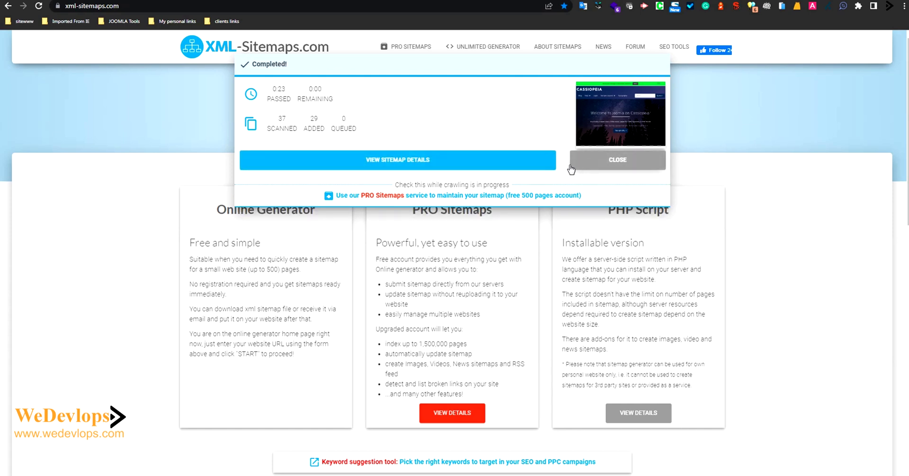
pyautogui.click(391, 161)
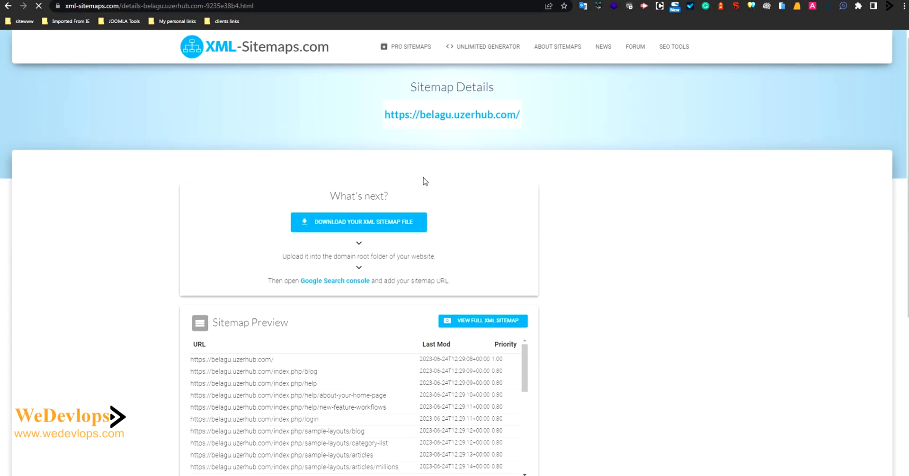
# Download the XML sitemap file, compare it with the sample sitemap.xml, then go to cPanel File Manager
pyautogui.scroll(-2, 411, 186)
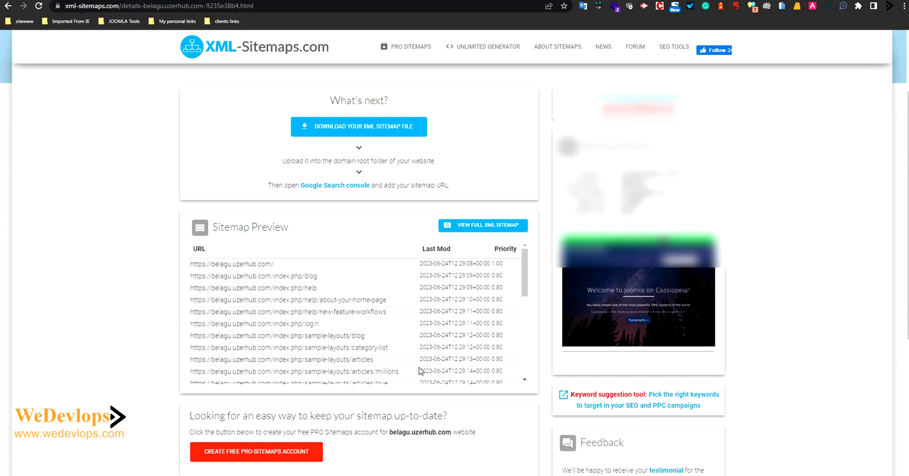
pyautogui.click(365, 136)
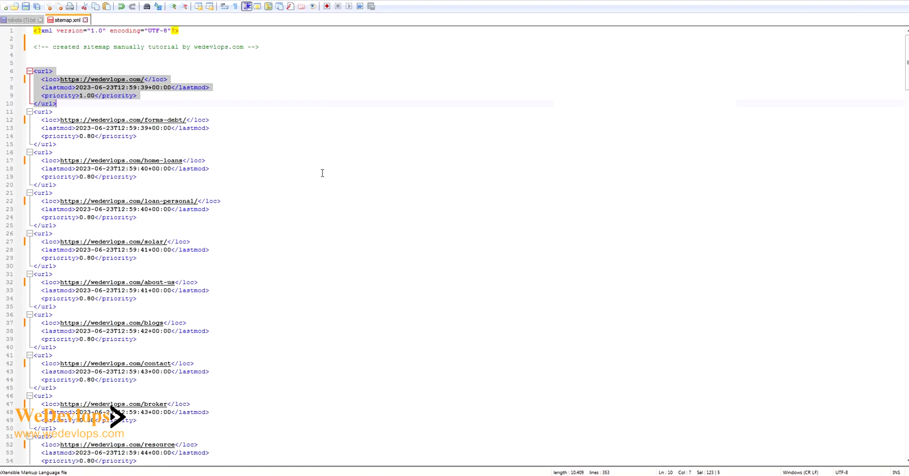
pyautogui.click(282, 177)
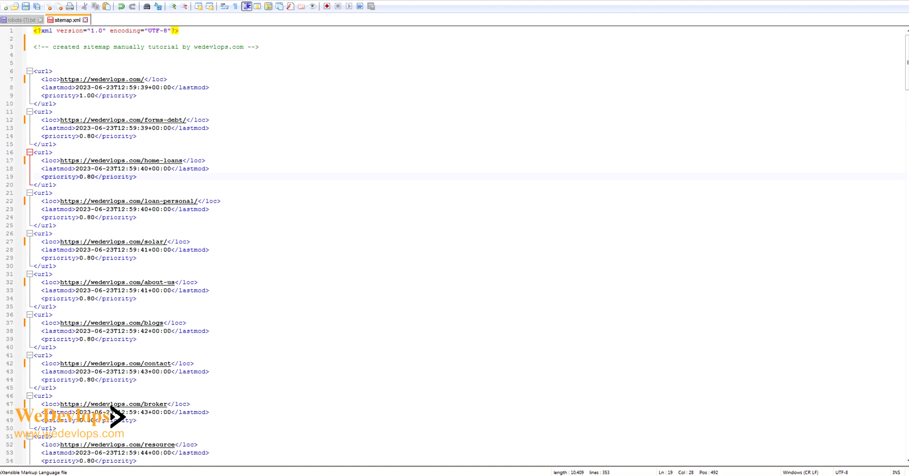
pyautogui.hotkey('alt', 'Tab')
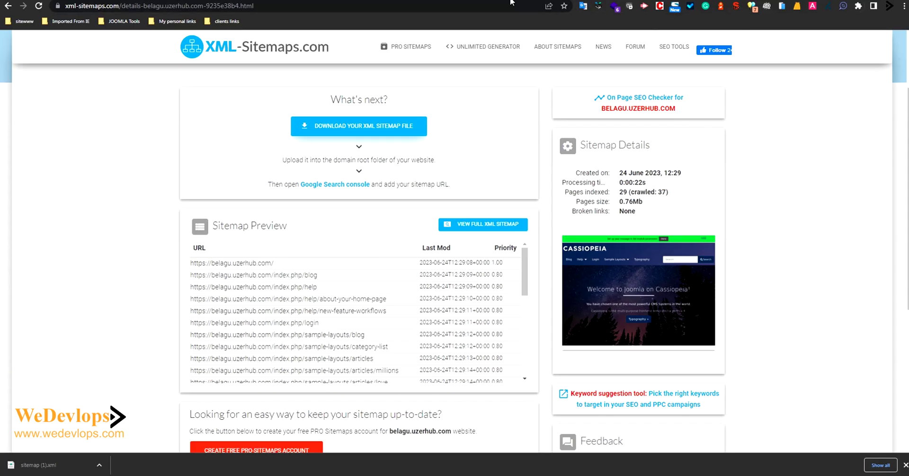
pyautogui.click(504, 4)
# In the site root, select sitemap.xml, then view robots.txt with its Disallow rules and Sitemap line
pyautogui.scroll(-1, 367, 165)
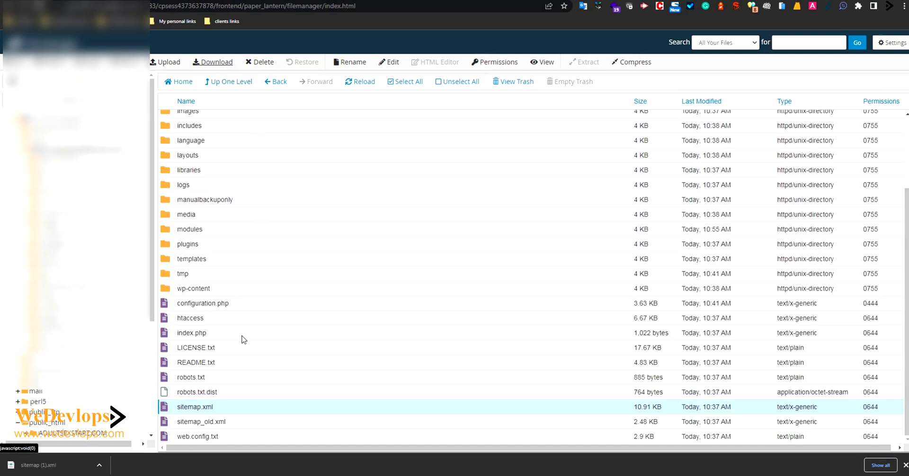
pyautogui.keyDown('ctrl'); pyautogui.click(225, 411); pyautogui.keyUp('ctrl')
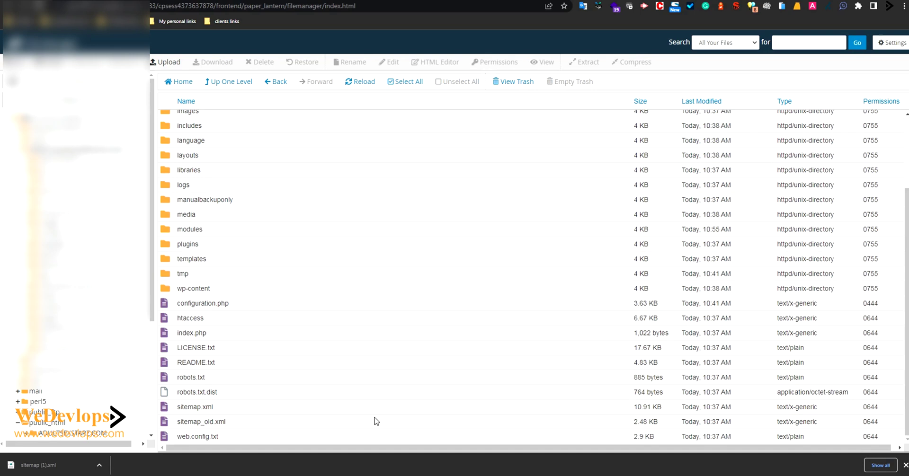
pyautogui.click(547, 405)
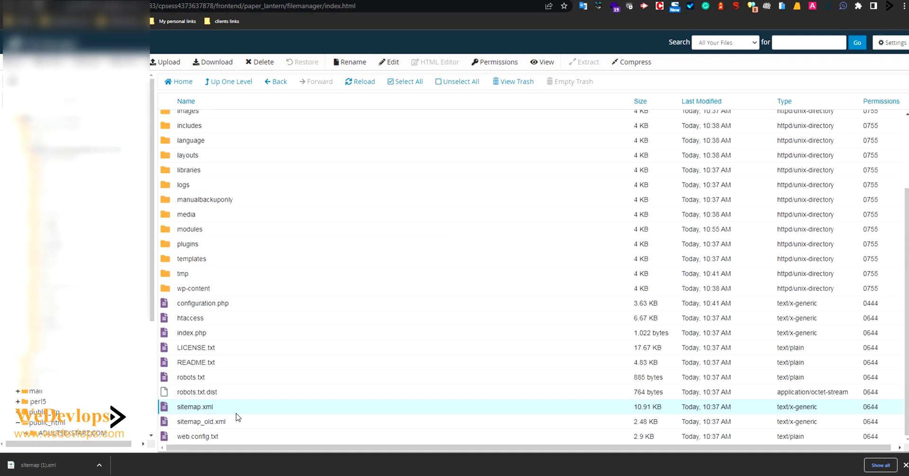
pyautogui.click(167, 380)
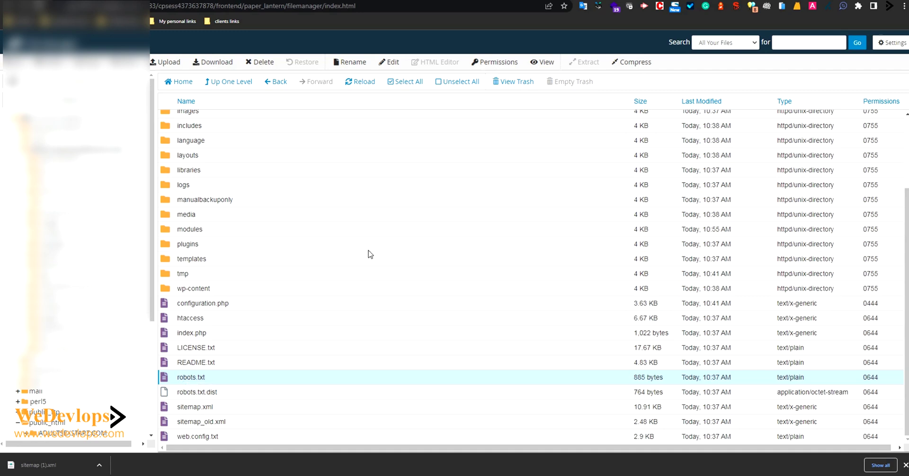
pyautogui.click(541, 62)
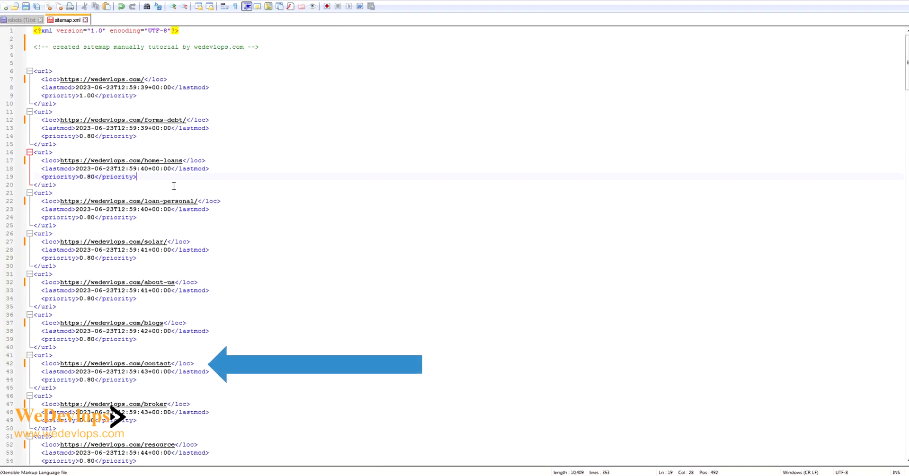
pyautogui.click(19, 21)
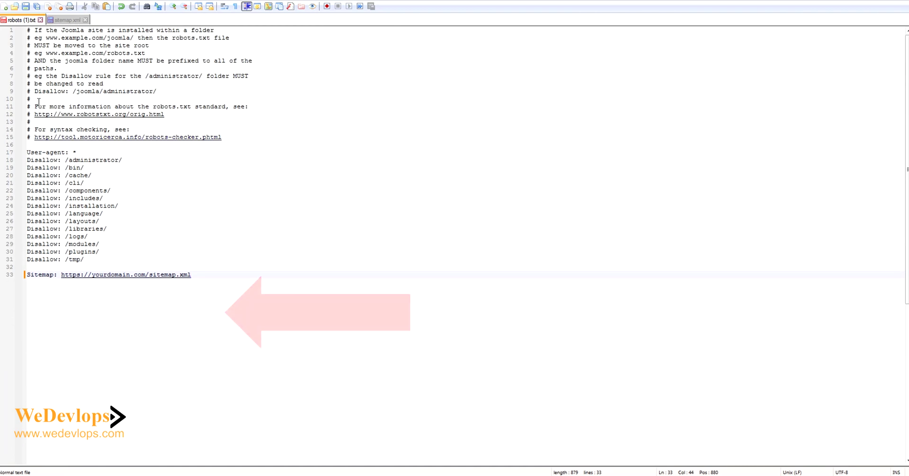
pyautogui.moveTo(94, 257); pyautogui.dragTo(23, 30)
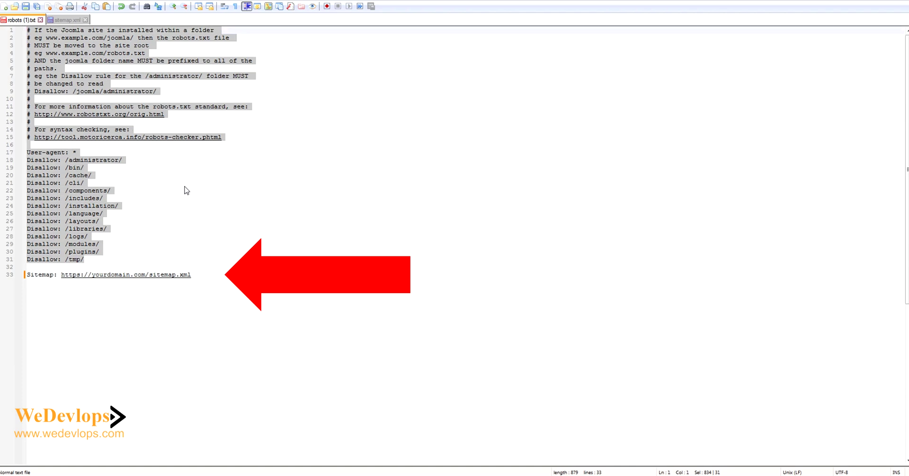
pyautogui.moveTo(225, 273); pyautogui.dragTo(26, 275)
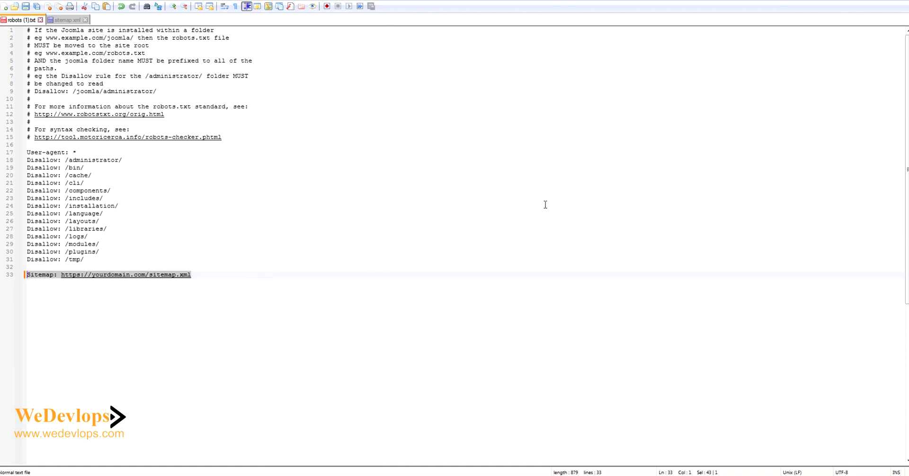
pyautogui.hotkey('alt', 'Tab')
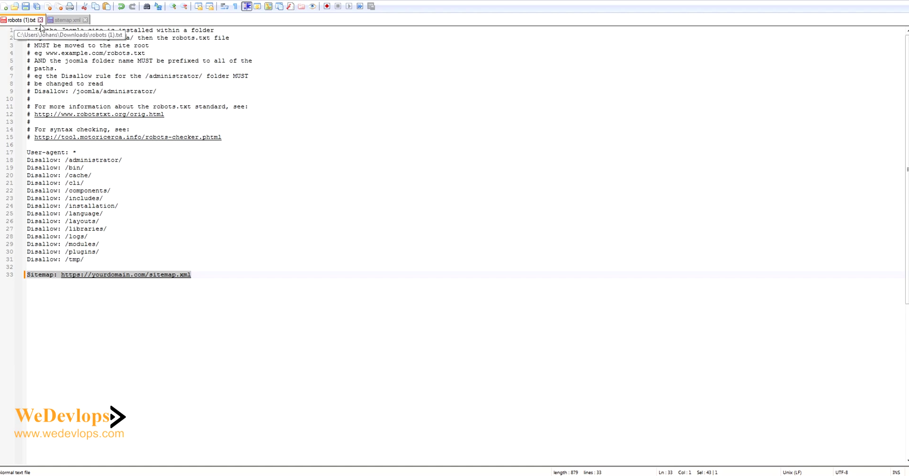
# Bring the sample sitemap.xml, with its wedevlops.com <url> entries, back into view in Notepad++
pyautogui.click(64, 22)
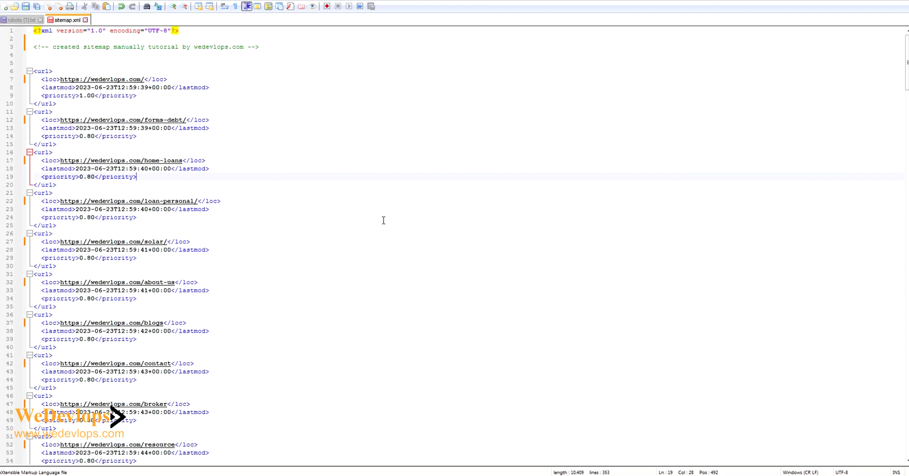